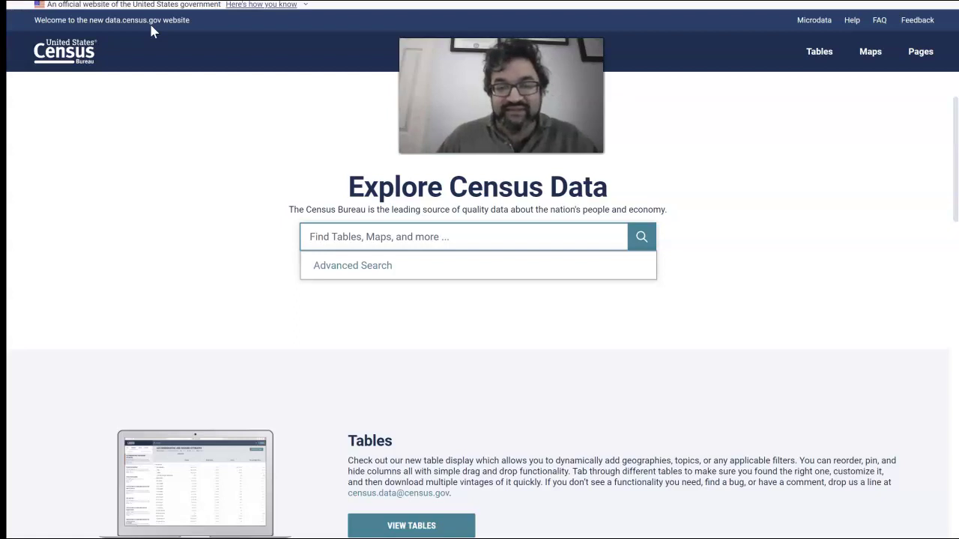
# Step: Look over the homepage's ready-made data links, view the Educational Attainment in the United States map, and return to the homepage
pyautogui.scroll(-3, 152, 30)
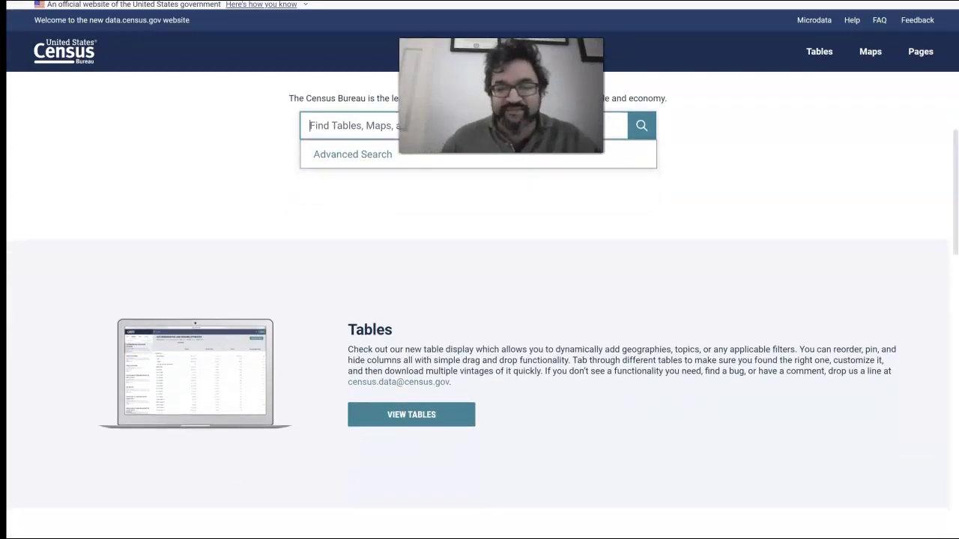
pyautogui.scroll(-2, 480, 299)
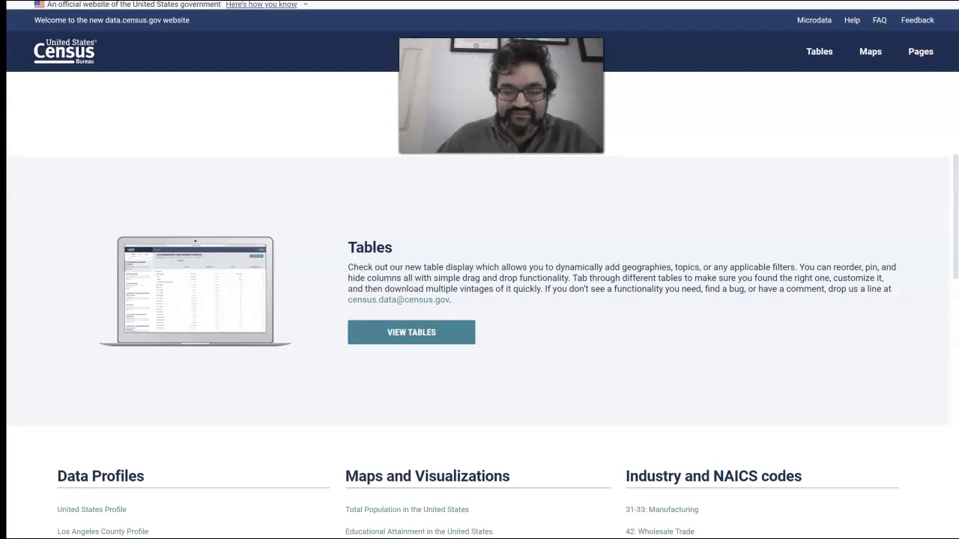
pyautogui.scroll(-3, 479, 300)
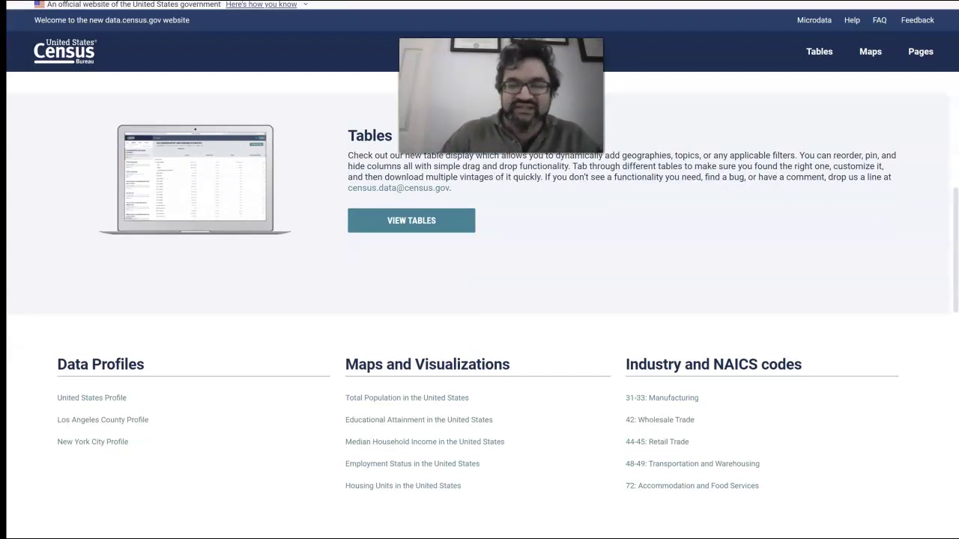
pyautogui.scroll(-1, 480, 322)
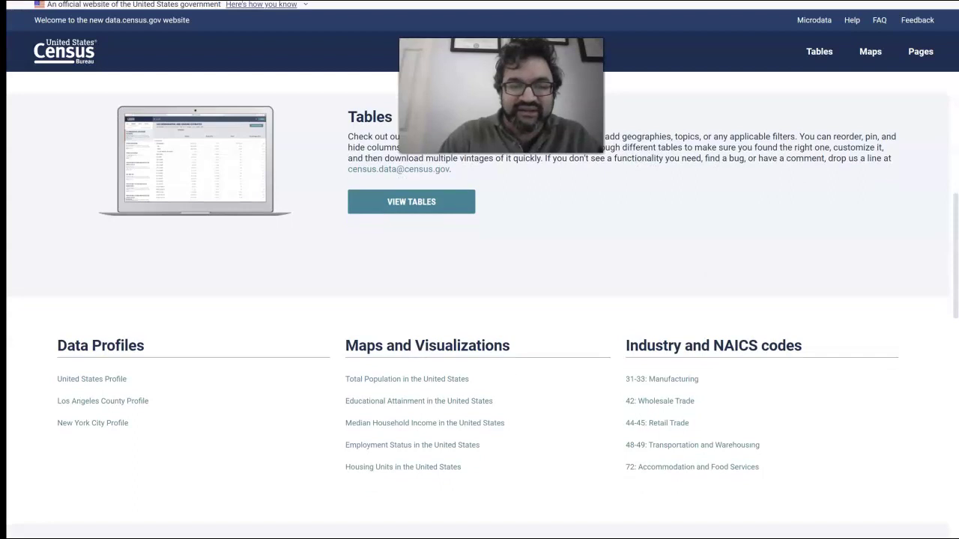
pyautogui.click(419, 401)
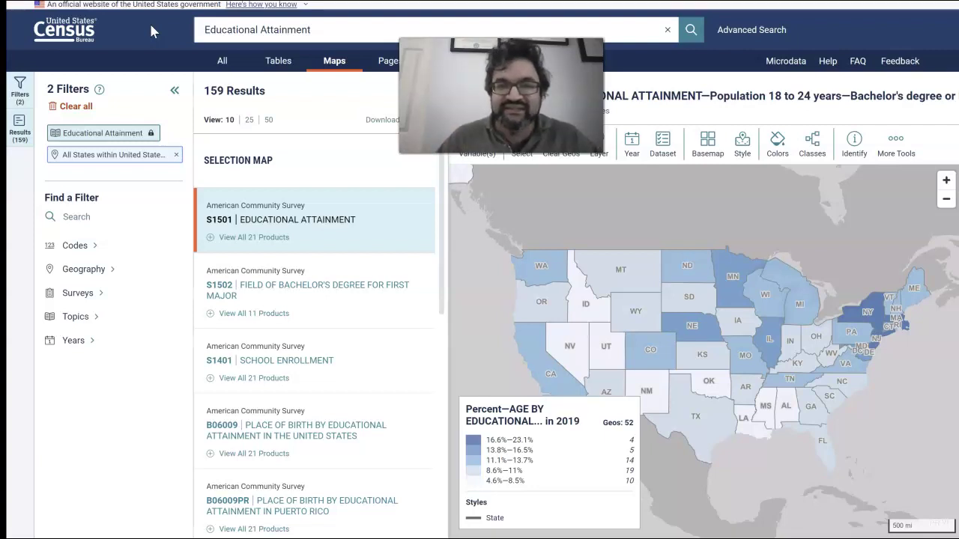
pyautogui.click(97, 18)
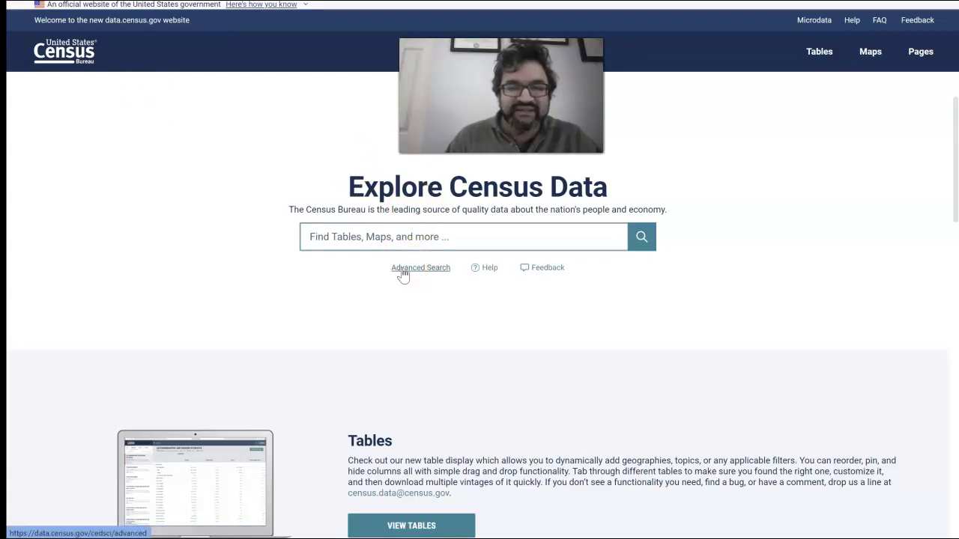
# Step: Open Advanced Search and examine the topic filters available under Education and under Income and Poverty, including its Poverty subtopics
pyautogui.click(403, 275)
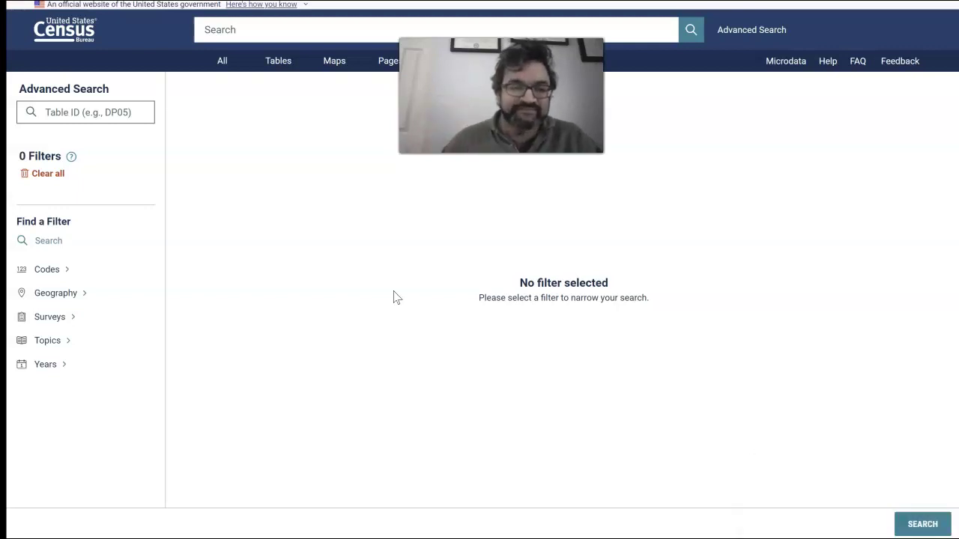
pyautogui.click(67, 343)
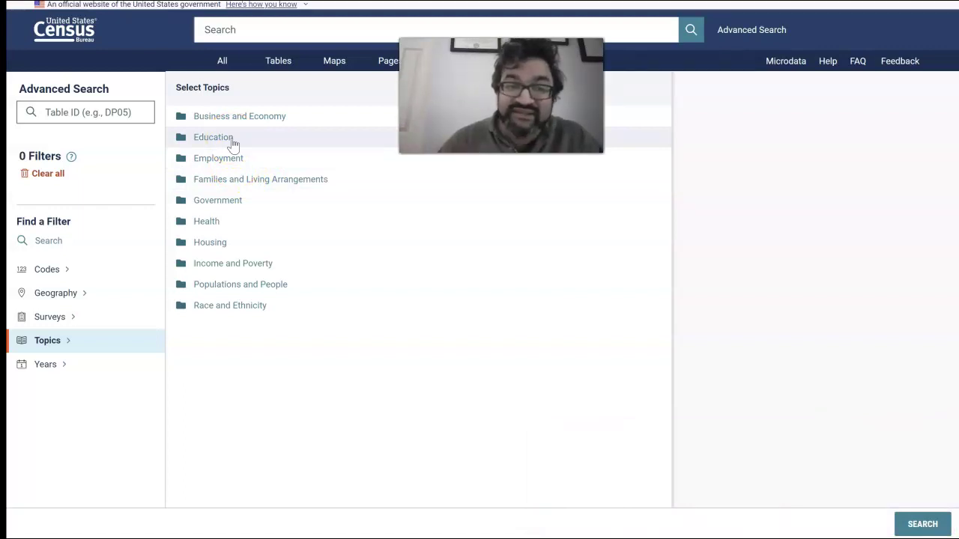
pyautogui.click(232, 142)
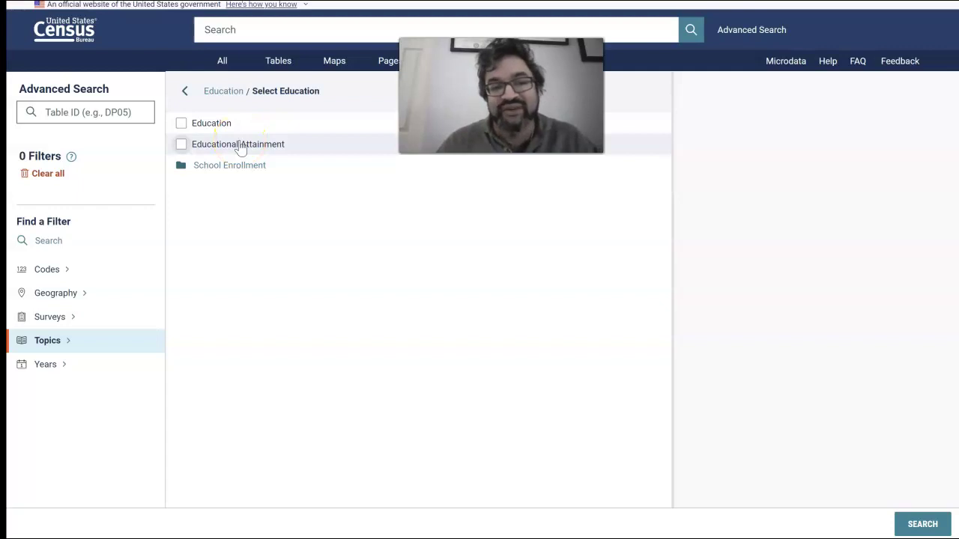
pyautogui.click(185, 94)
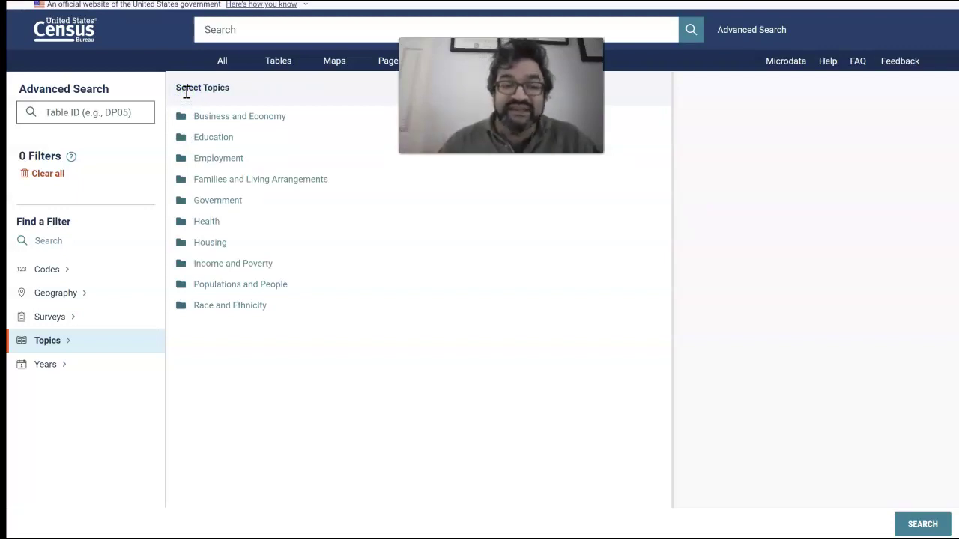
pyautogui.click(208, 269)
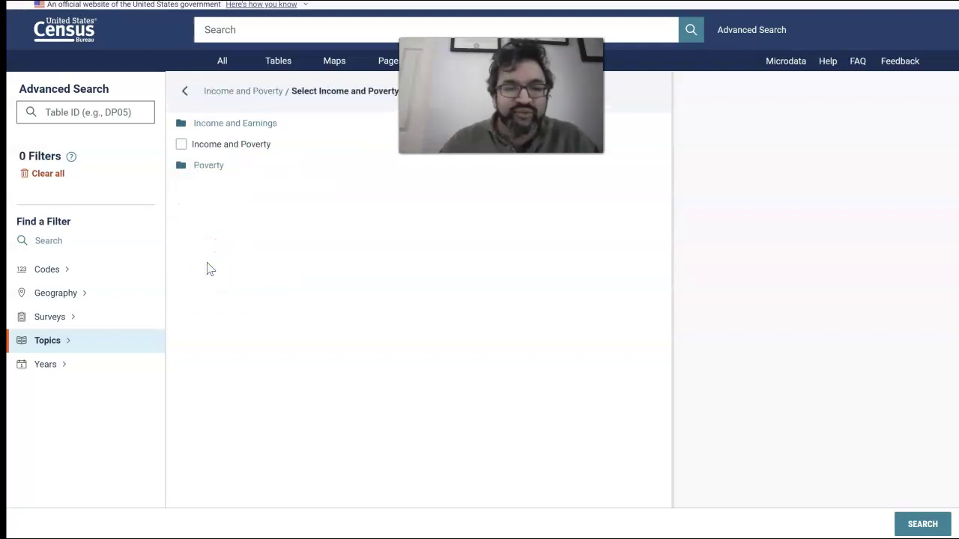
pyautogui.click(240, 170)
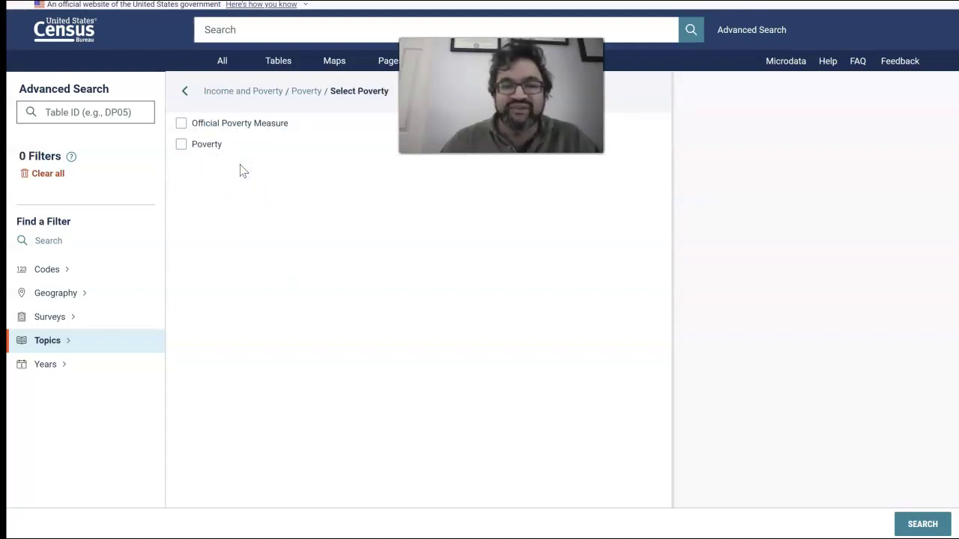
pyautogui.click(185, 92)
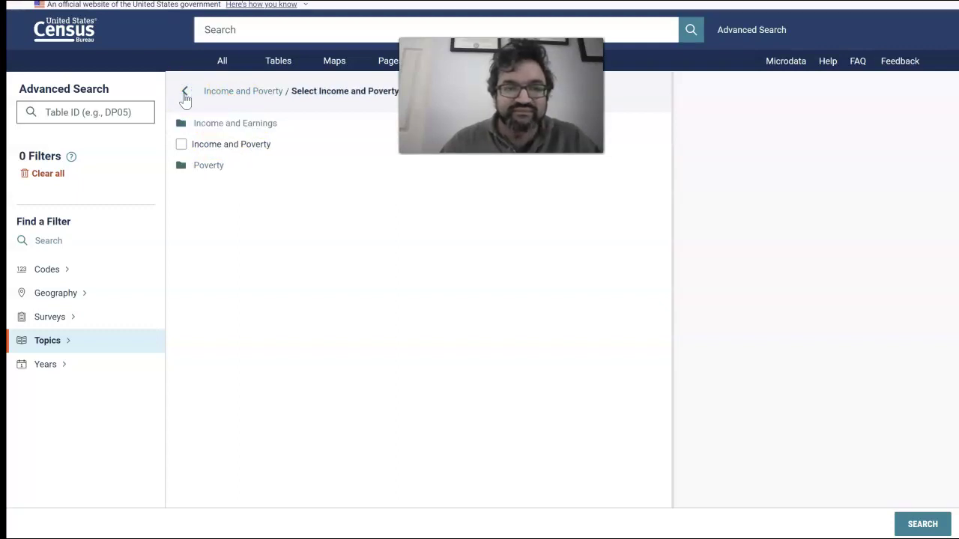
pyautogui.click(184, 93)
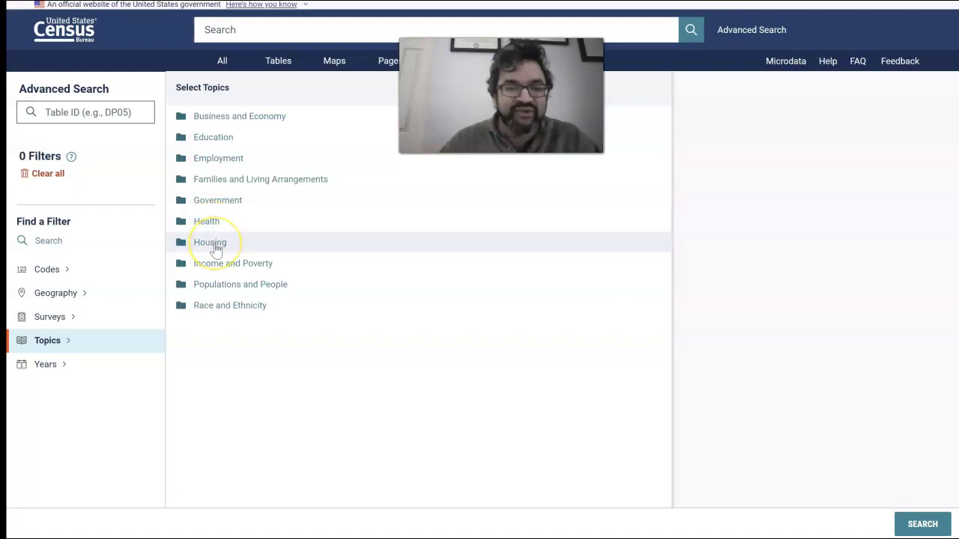
# Step: Explore the Housing topics, add the general Housing topic as a filter, and show the matching tables
pyautogui.click(215, 245)
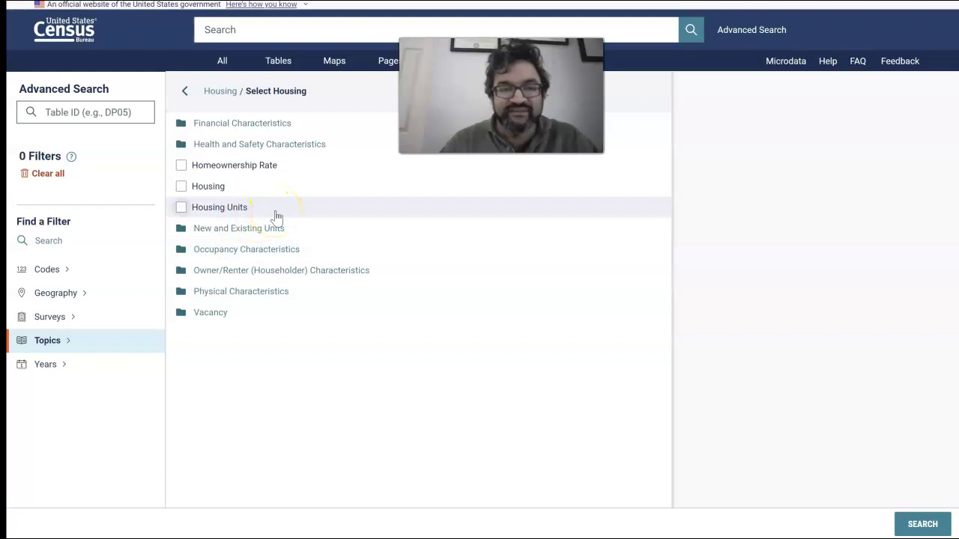
pyautogui.click(253, 276)
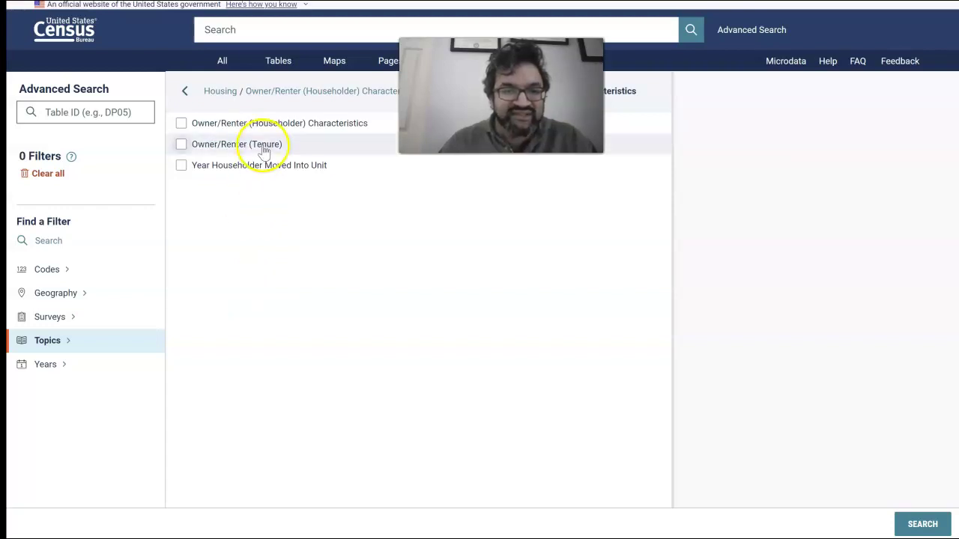
pyautogui.click(185, 91)
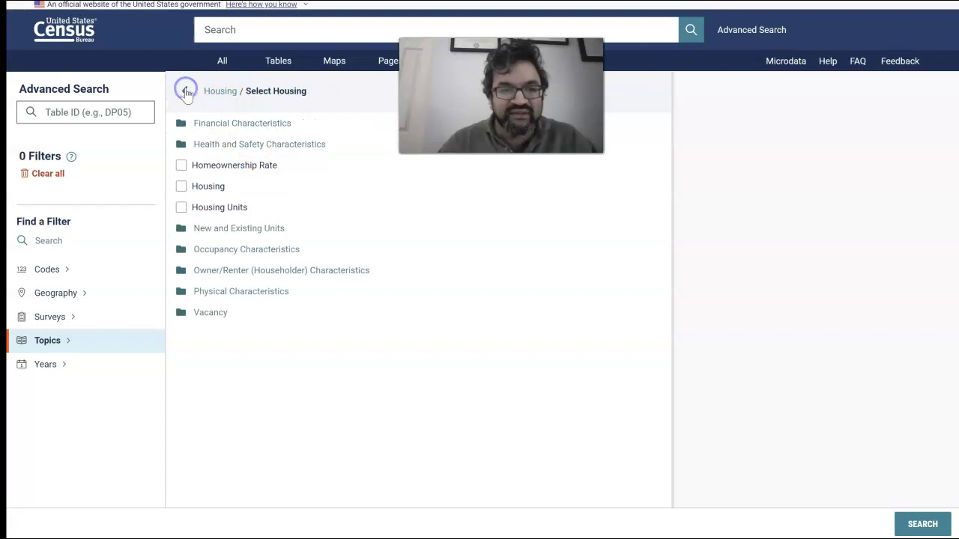
pyautogui.click(226, 144)
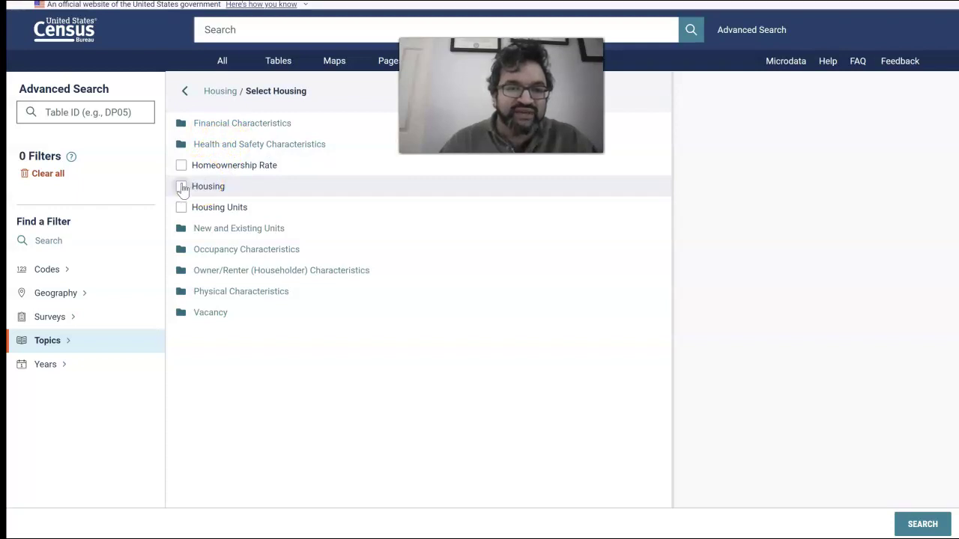
pyautogui.click(181, 187)
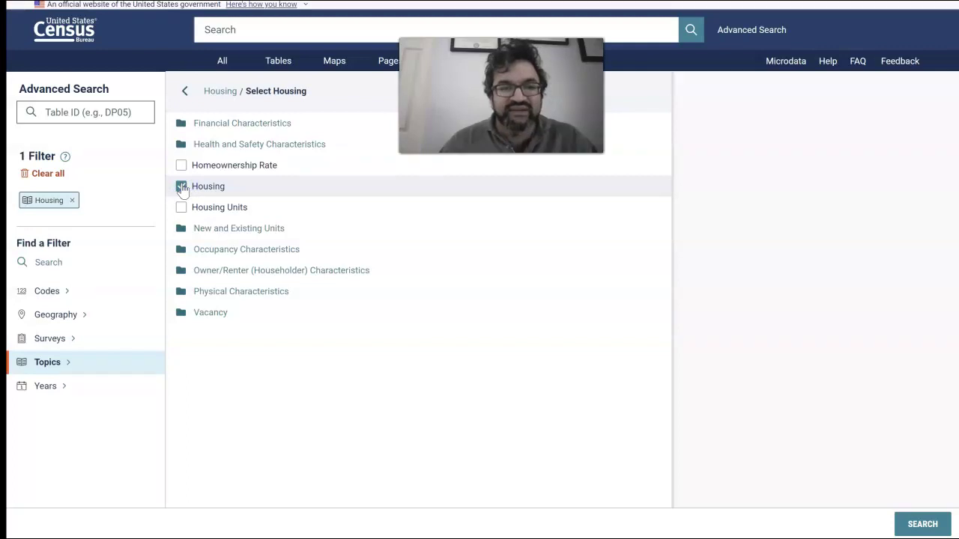
pyautogui.click(278, 61)
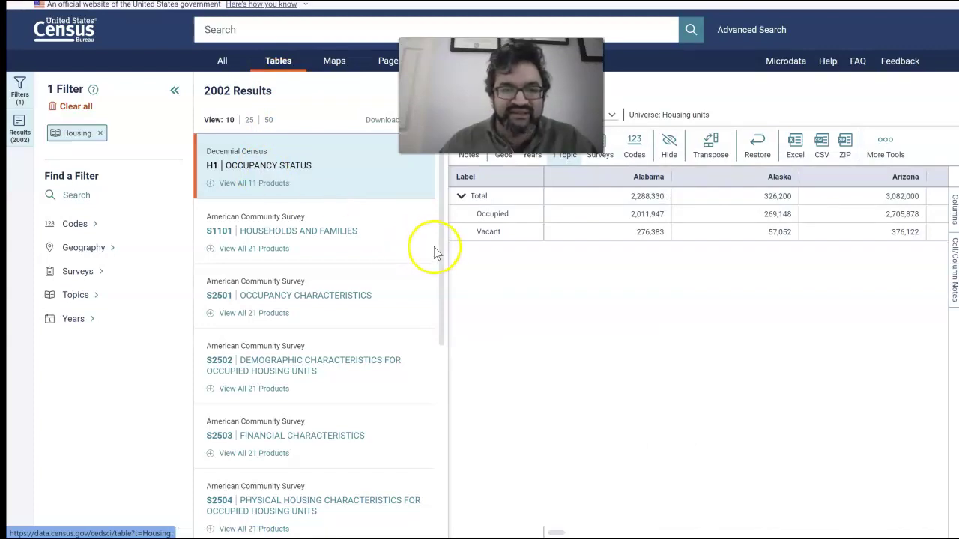
# Step: Look through the list of housing tables and expand all products of the H1 Occupancy Status table
pyautogui.moveTo(442, 241); pyautogui.dragTo(442, 342)
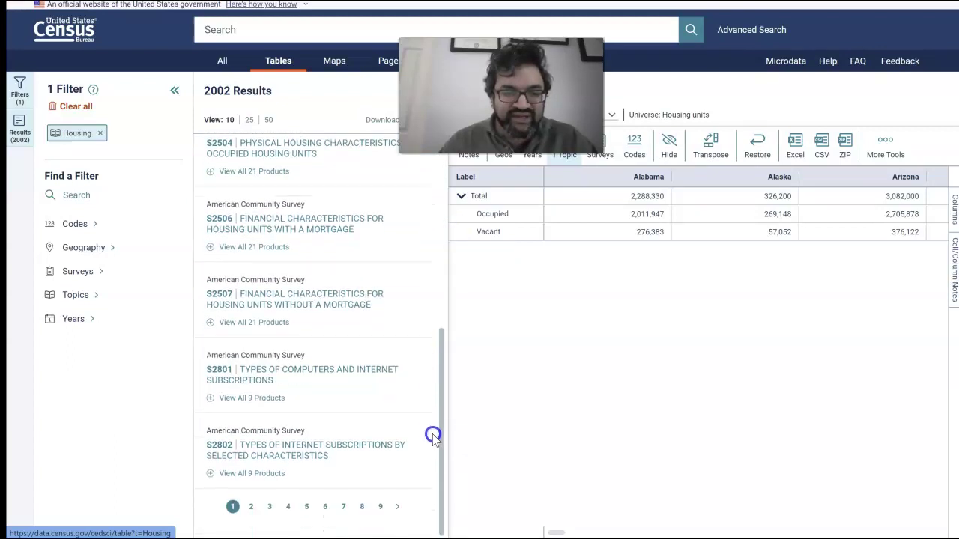
pyautogui.scroll(5, 432, 431)
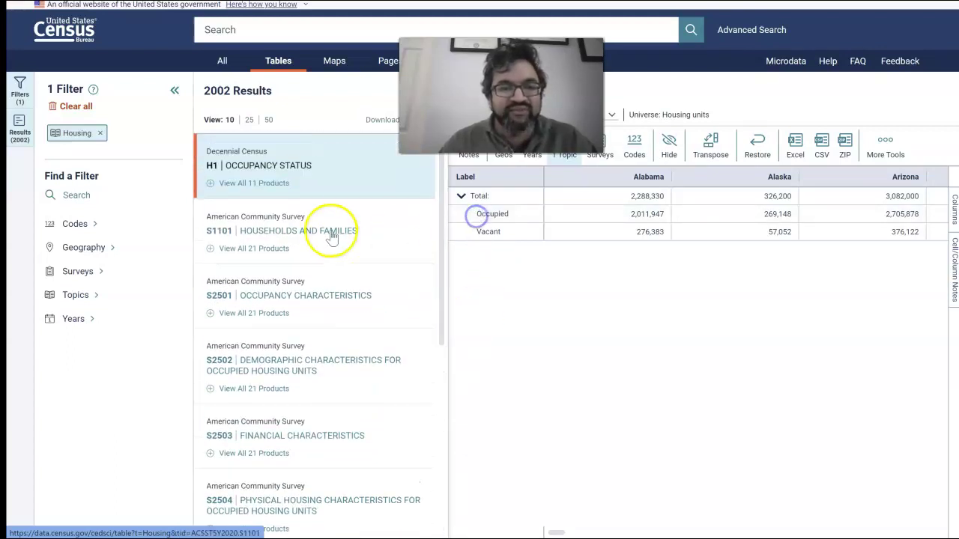
pyautogui.click(279, 186)
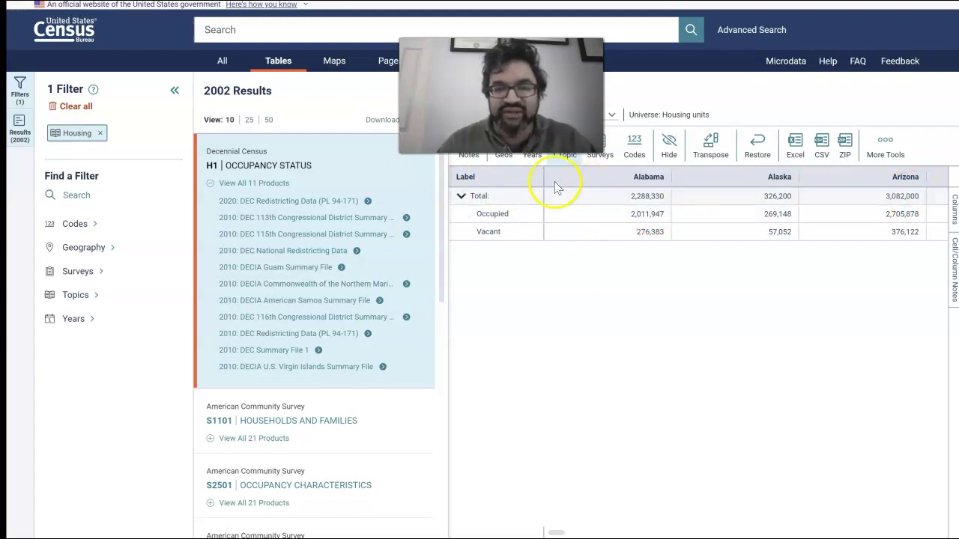
# Step: Filter the Occupancy Status table's geography by county, choosing All Counties within United States and Puerto Rico
pyautogui.click(504, 160)
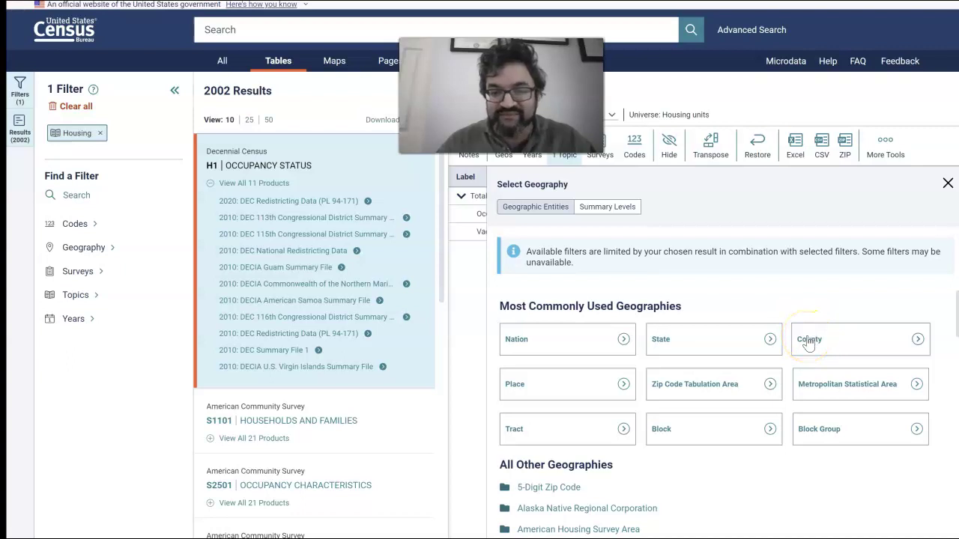
pyautogui.click(808, 343)
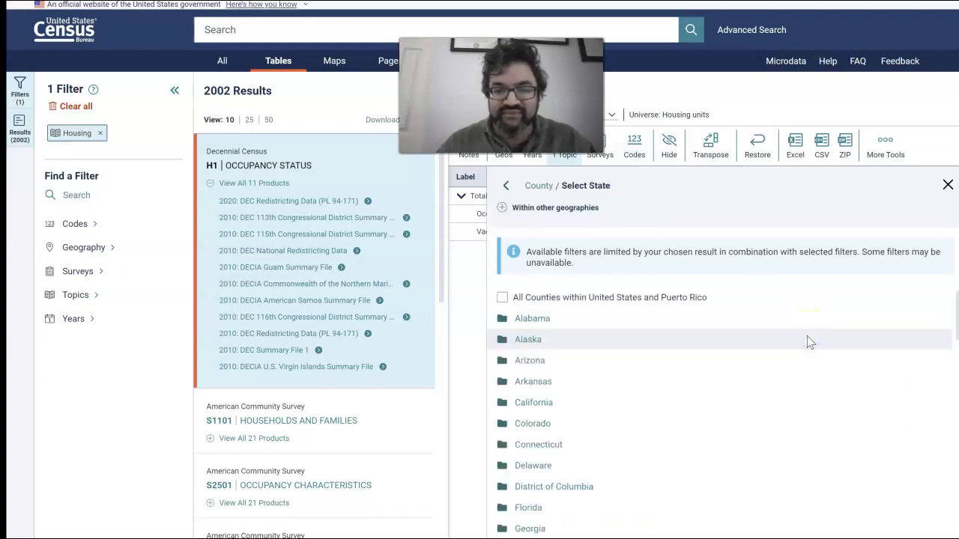
pyautogui.click(522, 301)
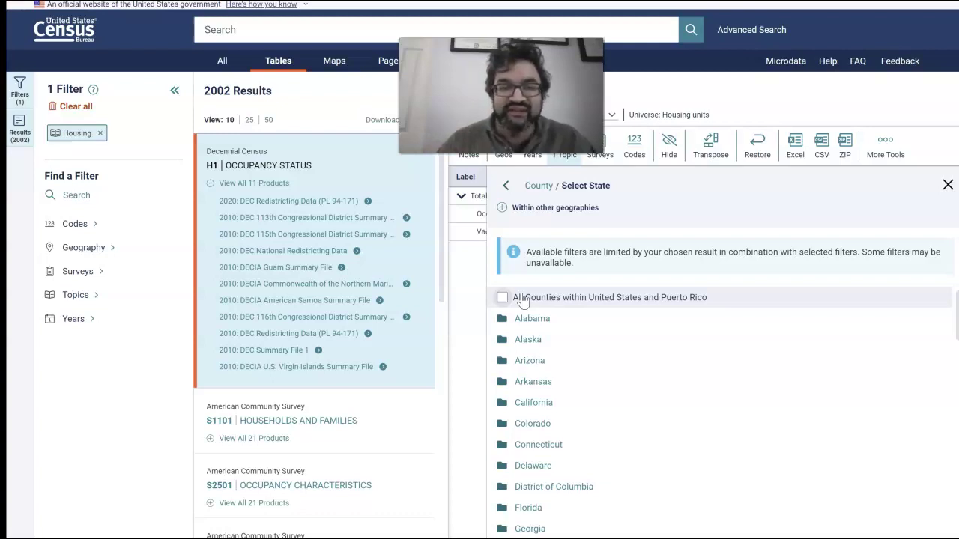
pyautogui.click(503, 299)
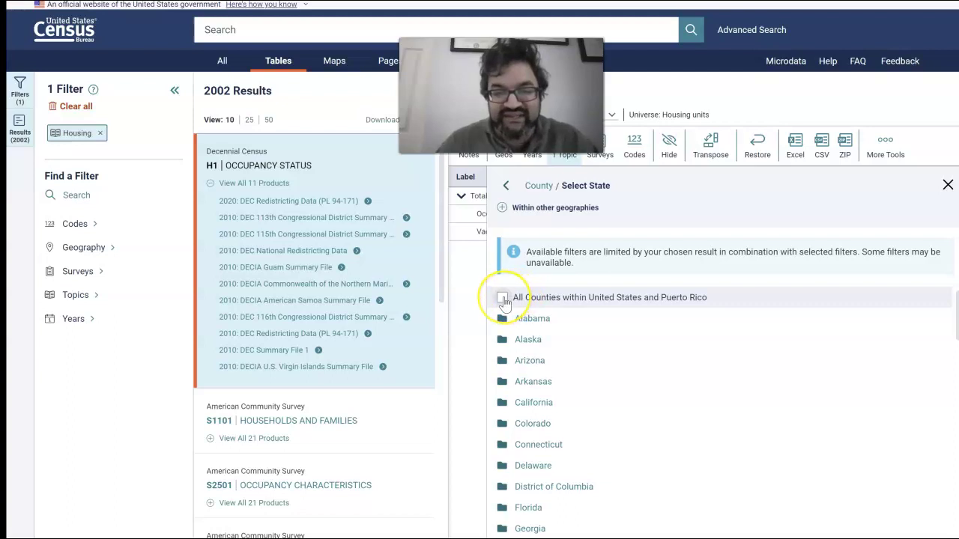
pyautogui.click(503, 298)
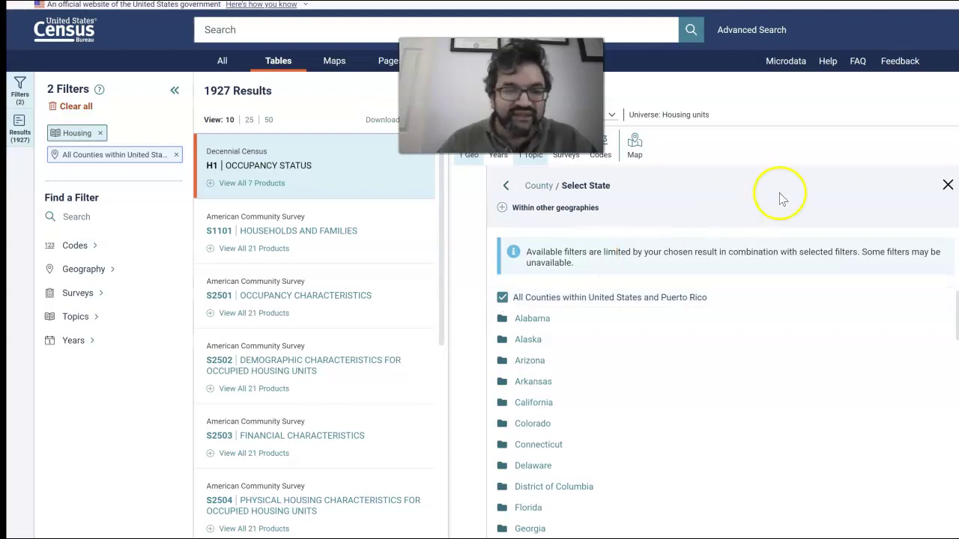
pyautogui.click(948, 185)
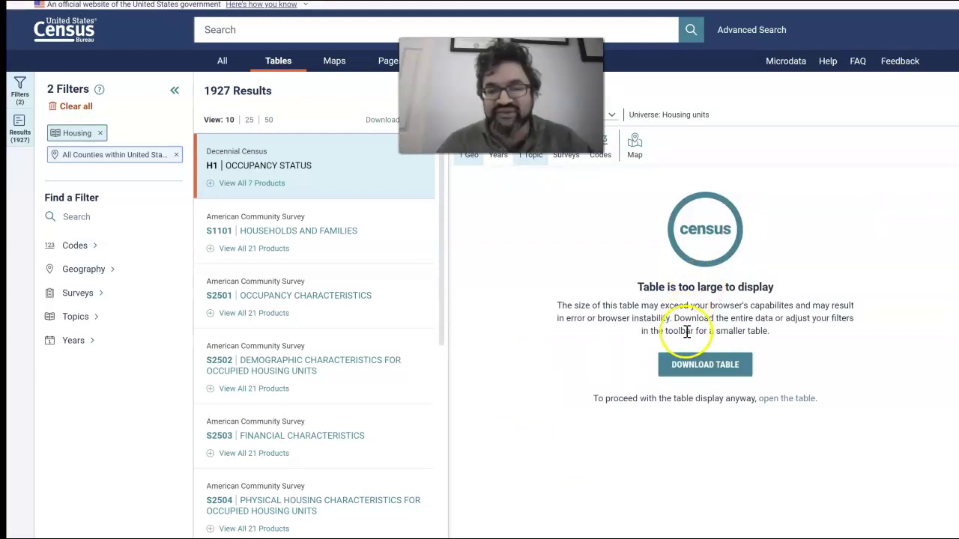
# Step: Replace the Housing topic filter with the Vacancy topic from the Housing group's Vacancy subtopics
pyautogui.click(697, 380)
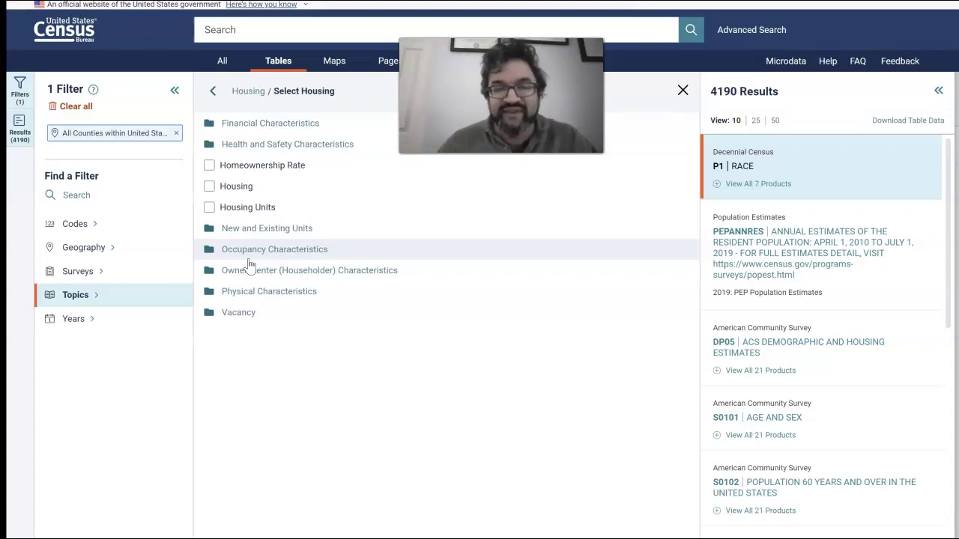
pyautogui.click(239, 313)
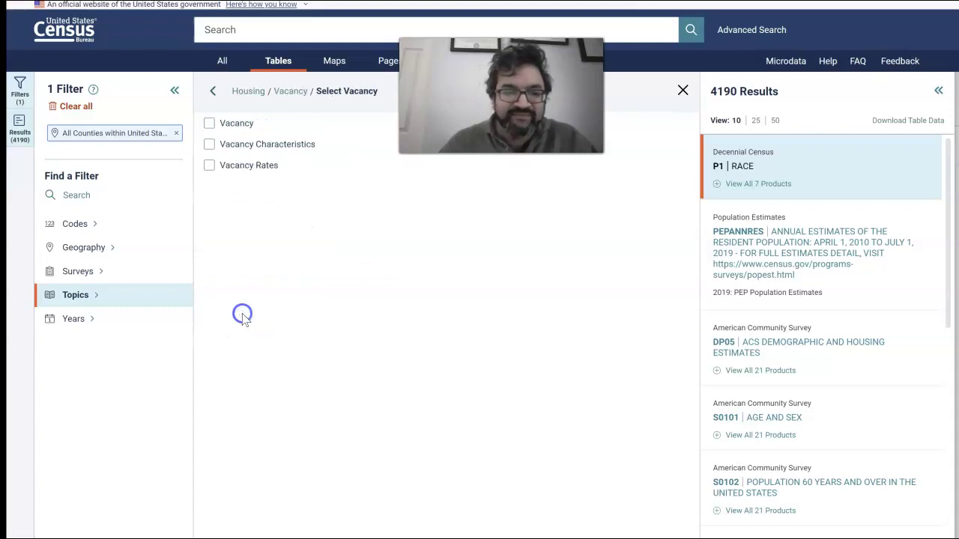
pyautogui.click(210, 124)
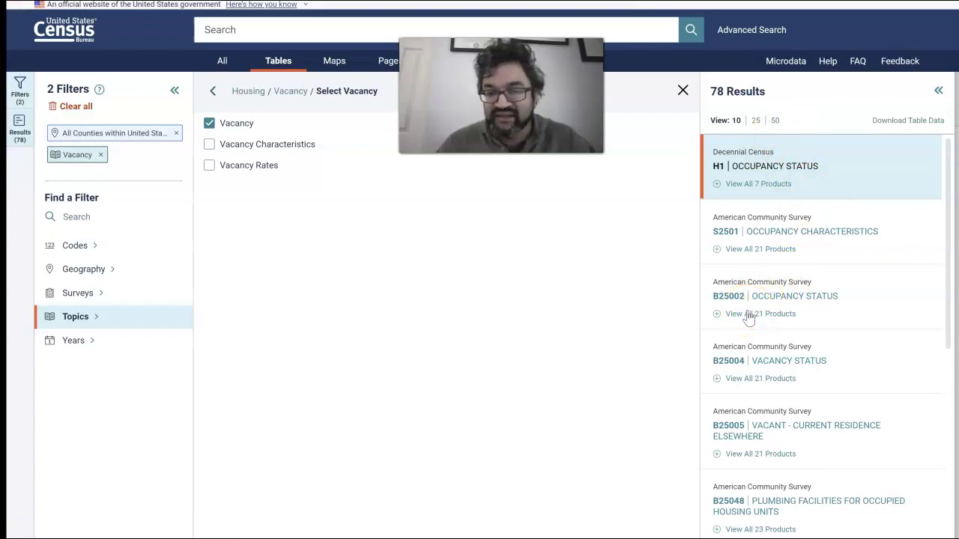
# Step: Expand the products of table B25002 Occupancy Status and select the 2020 ACS 5-Year Estimates Detailed Tables
pyautogui.click(748, 314)
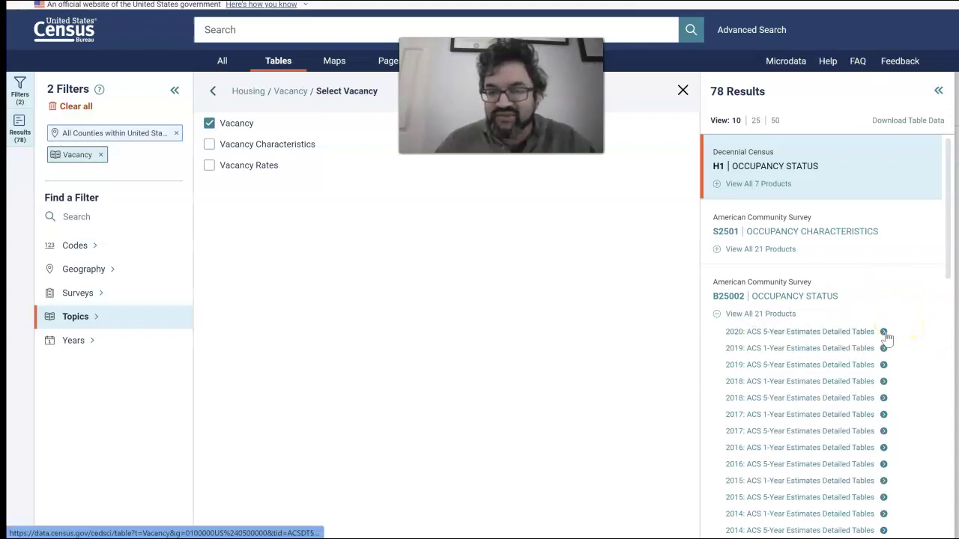
pyautogui.click(884, 333)
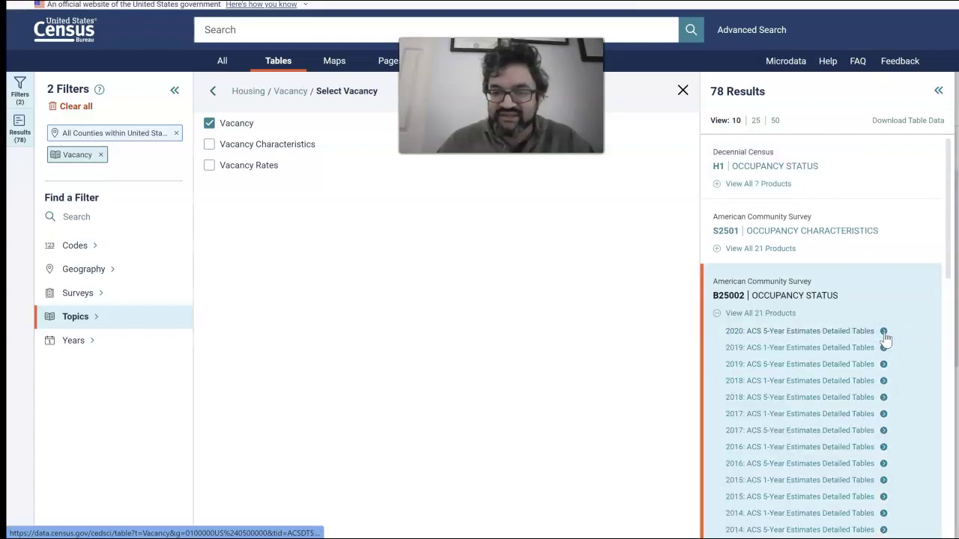
pyautogui.click(883, 332)
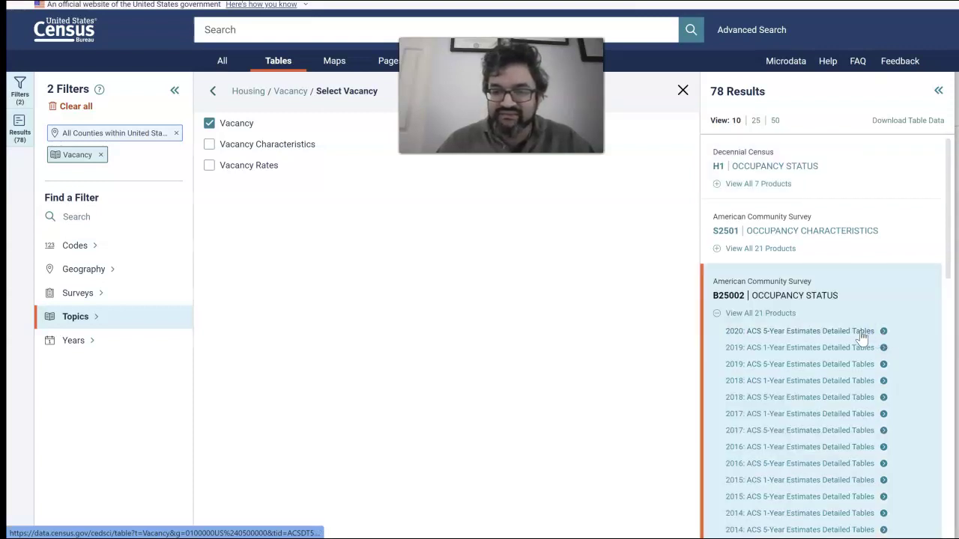
# Step: Open the 2020 ACS 5-Year Estimates for table B25002 Occupancy Status and display the county data as a map
pyautogui.click(861, 334)
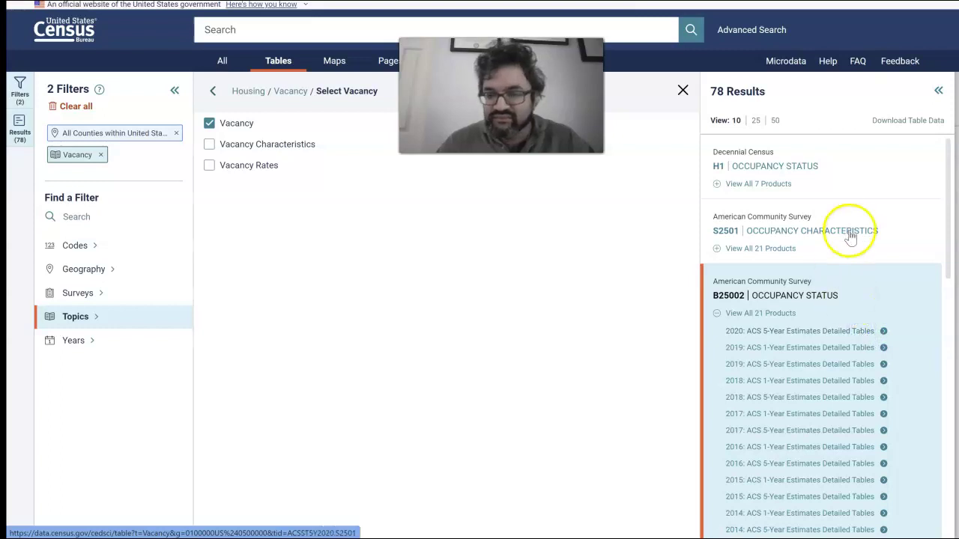
pyautogui.click(858, 337)
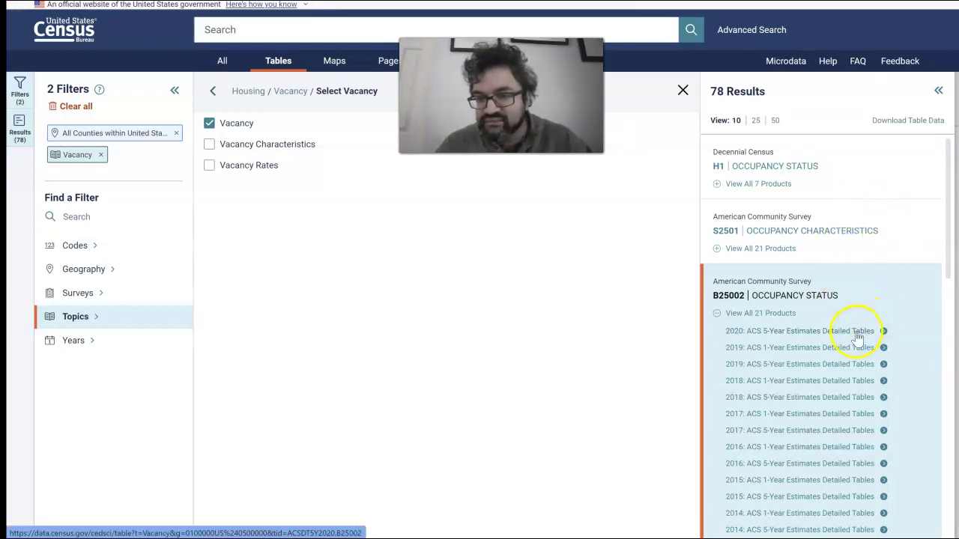
pyautogui.click(341, 67)
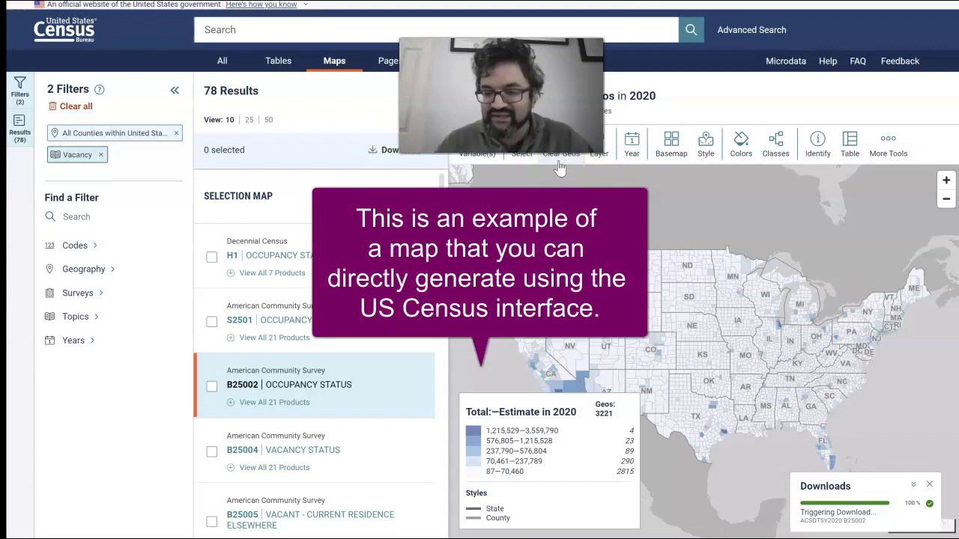
pyautogui.click(878, 492)
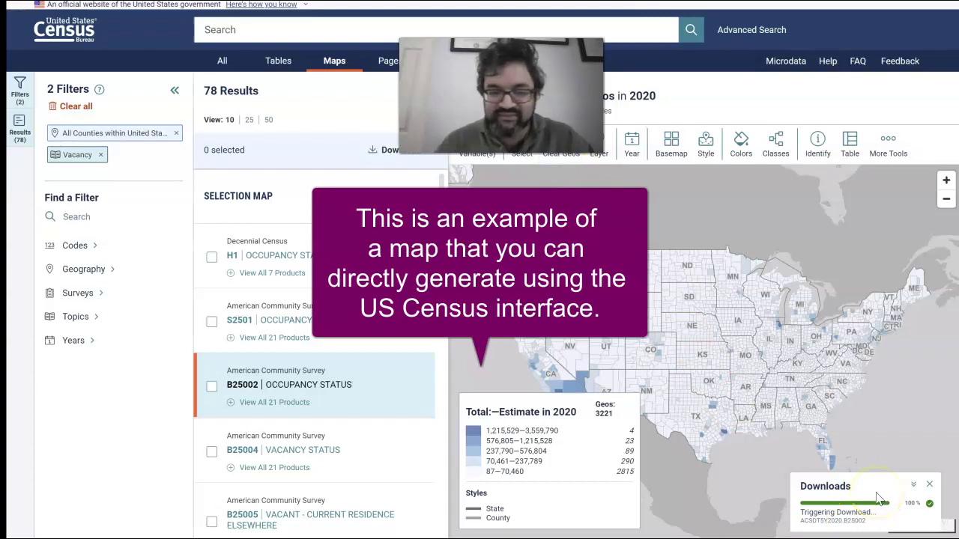
pyautogui.click(938, 144)
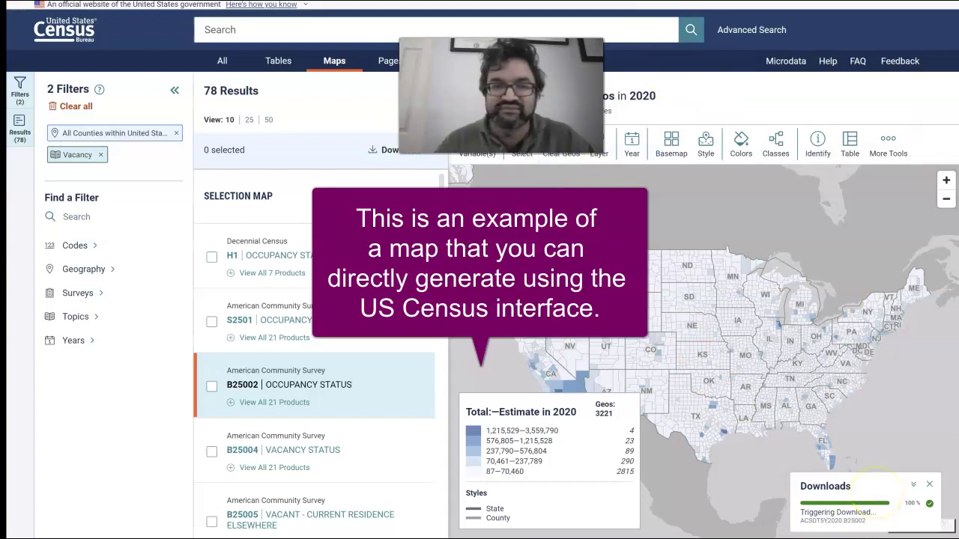
pyautogui.click(205, 5)
pyautogui.click(147, 45)
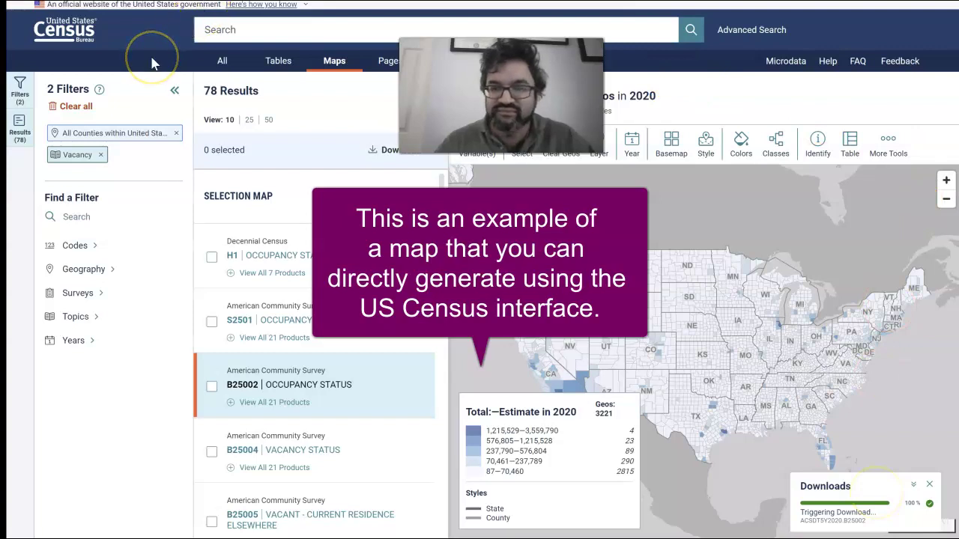
pyautogui.click(100, 27)
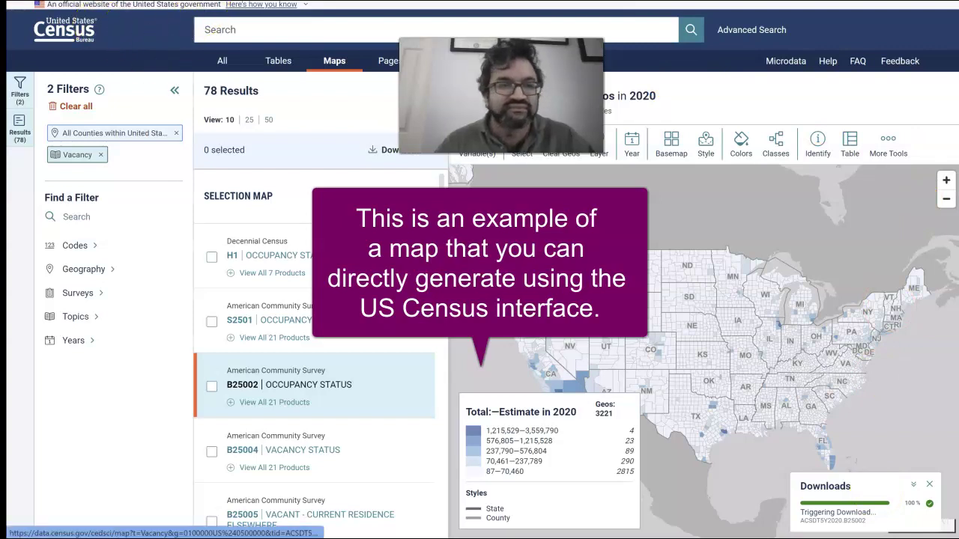
# Step: Return to the table results and select the 2020 ACS 5-Year Estimates Detailed Tables of B25004 Vacancy Status
pyautogui.click(250, 139)
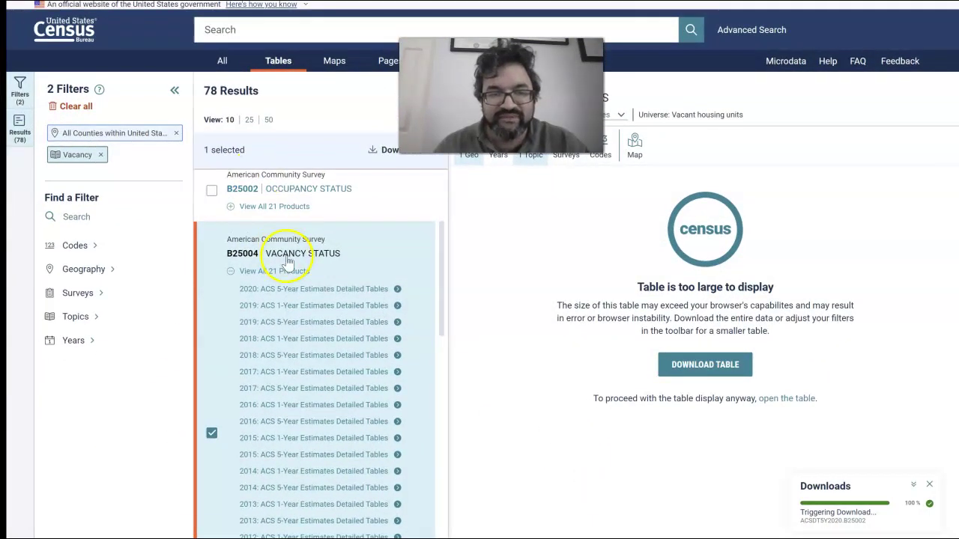
pyautogui.click(322, 255)
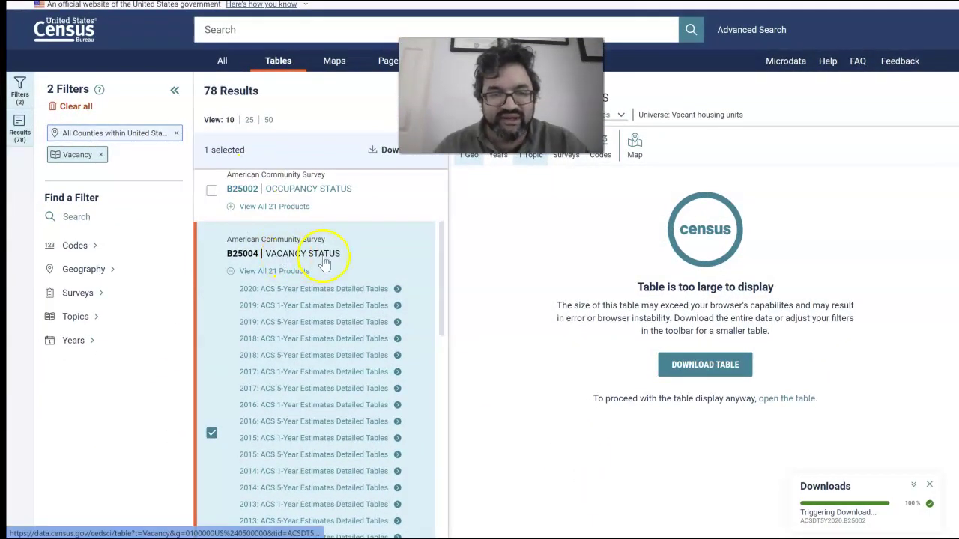
pyautogui.click(382, 293)
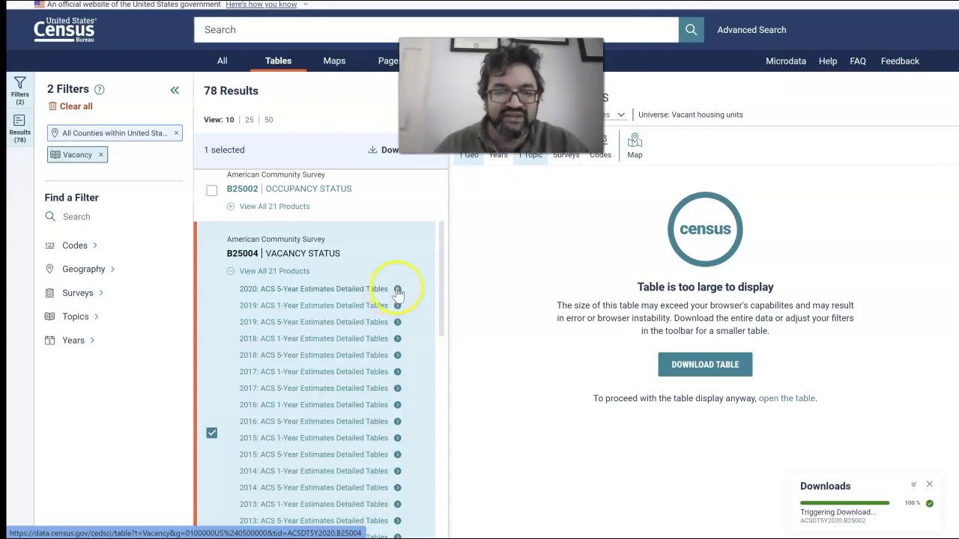
pyautogui.click(398, 289)
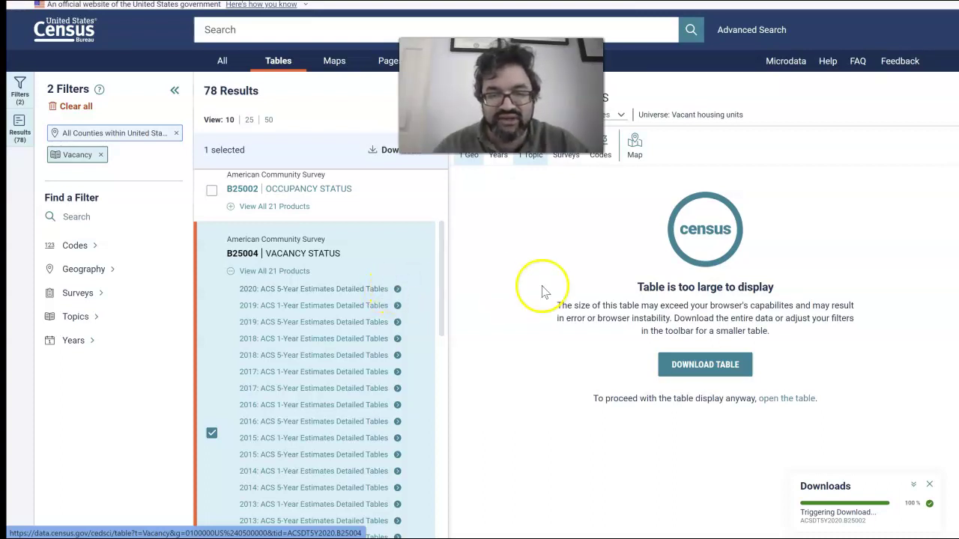
# Step: Download table B25004 as CSV with the 2020 ACS 5-Year Estimates vintage selected
pyautogui.click(691, 365)
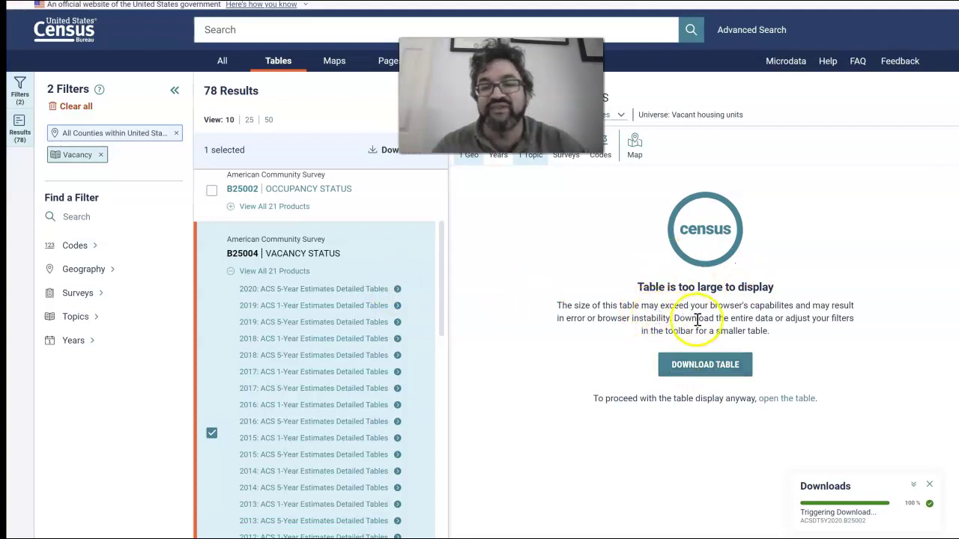
pyautogui.click(708, 365)
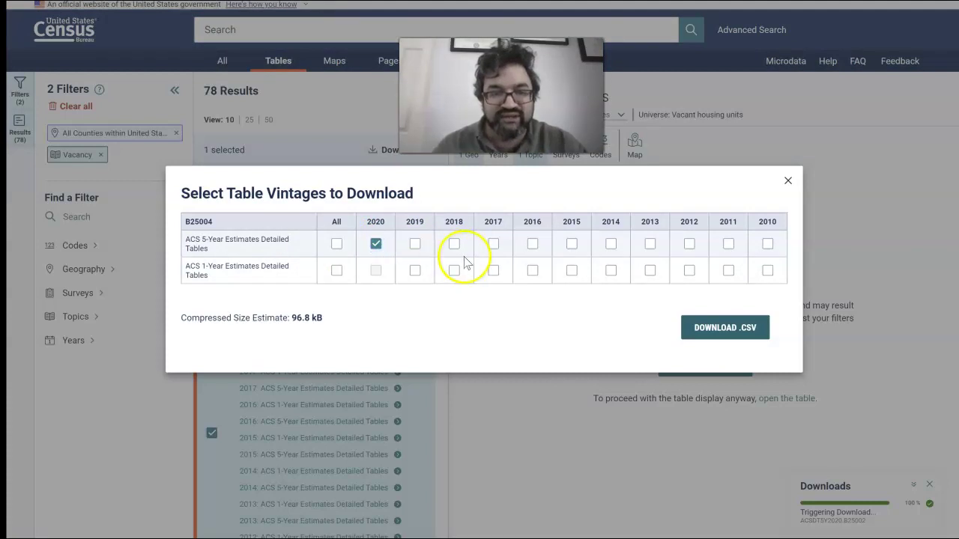
pyautogui.click(712, 324)
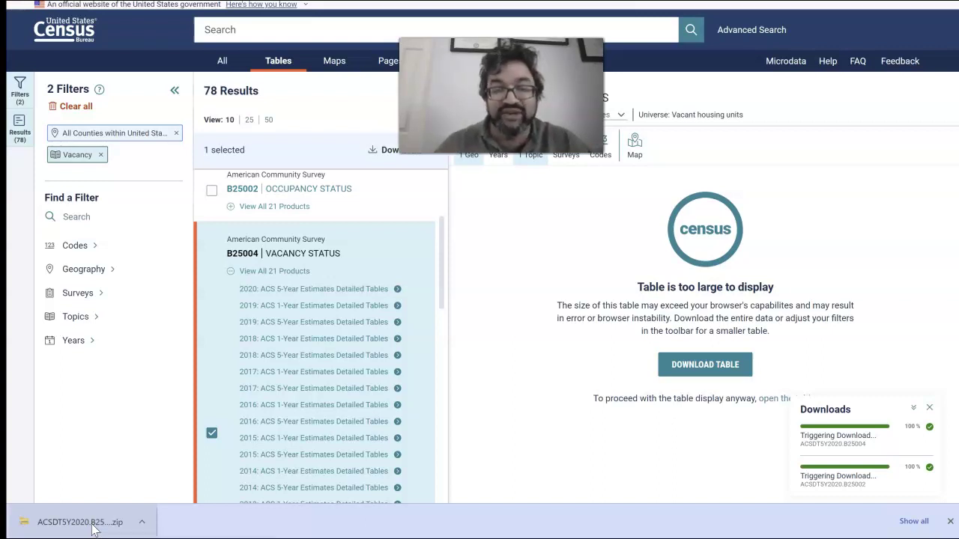
# Step: Open the downloaded B25004 archive, open its data CSV in Excel and examine the county names in the NAME column
pyautogui.click(94, 523)
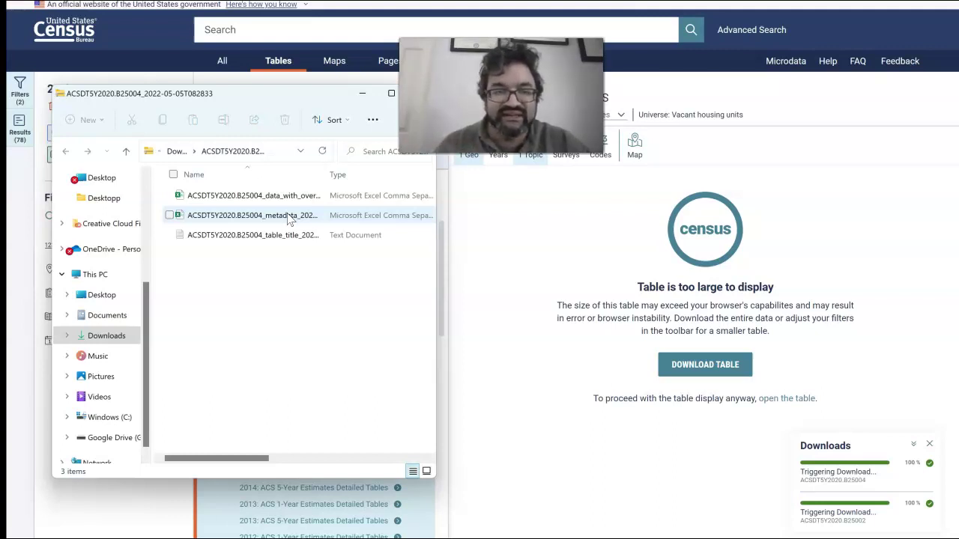
pyautogui.doubleClick(263, 197)
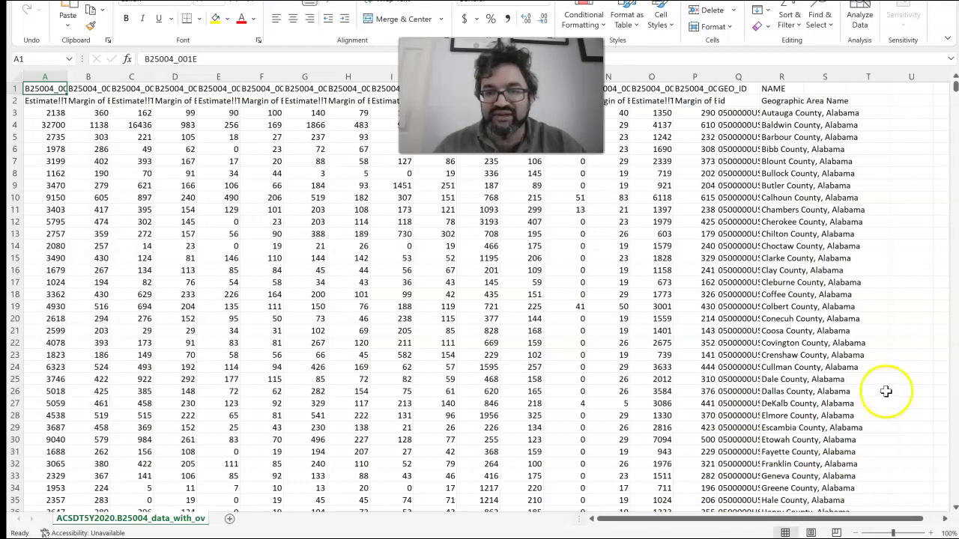
pyautogui.click(783, 88)
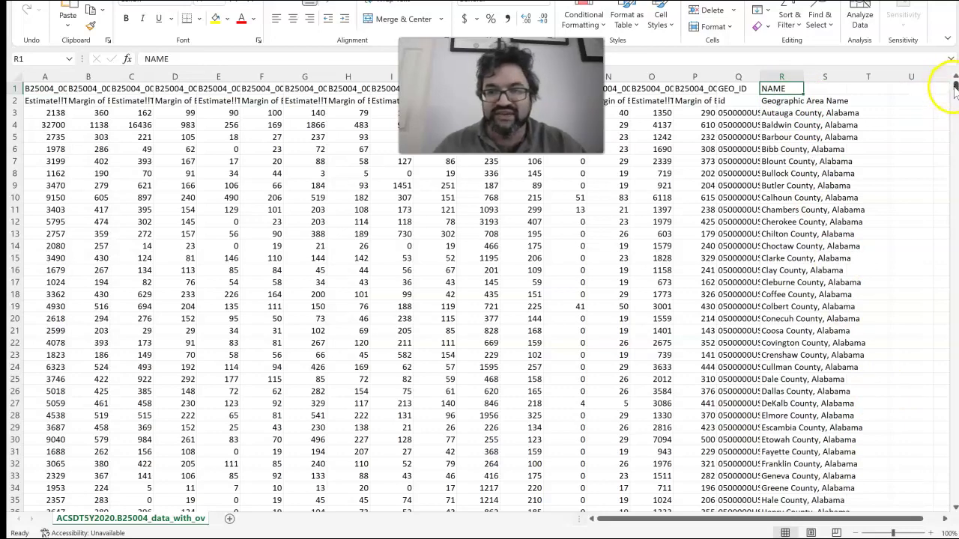
pyautogui.moveTo(955, 84)
pyautogui.mouseDown()
pyautogui.moveTo(954, 499)
pyautogui.moveTo(955, 87)
pyautogui.mouseUp()
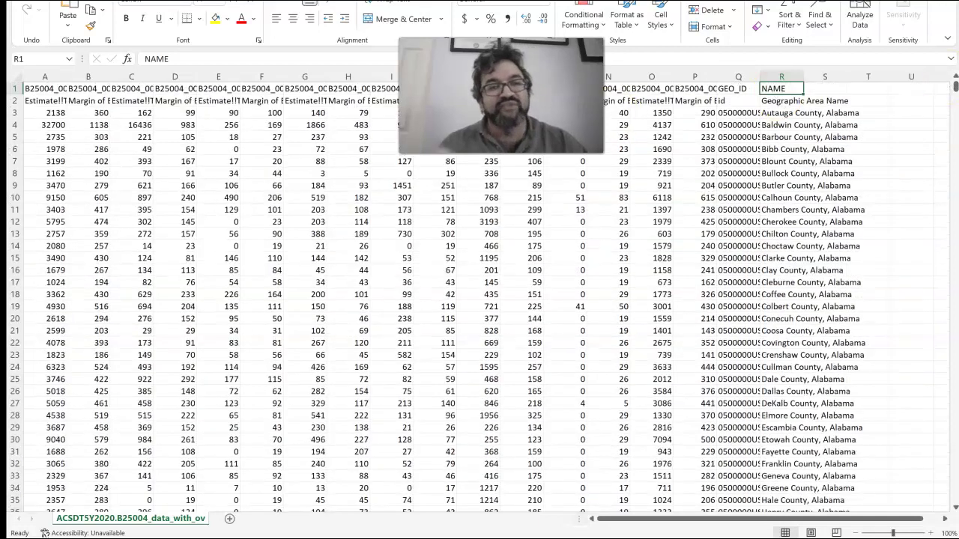